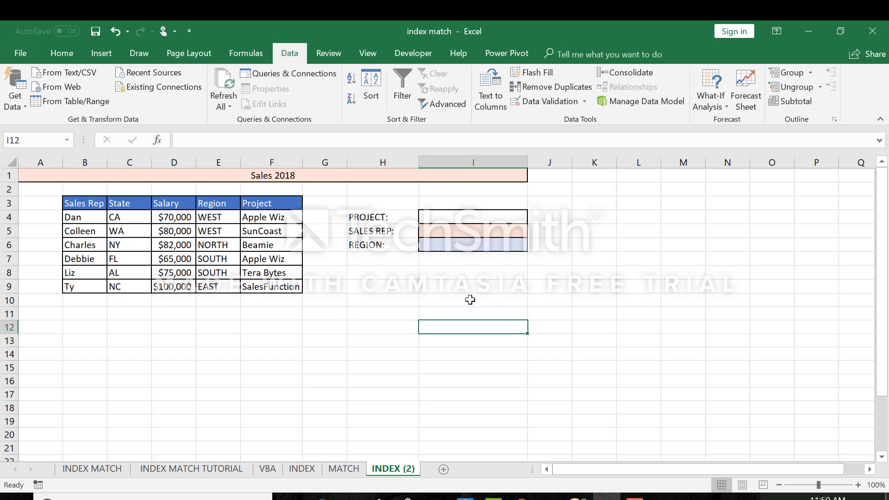
Step: Enter the note (X,Y) in cell I10 below the lookup boxes
click(470, 300)
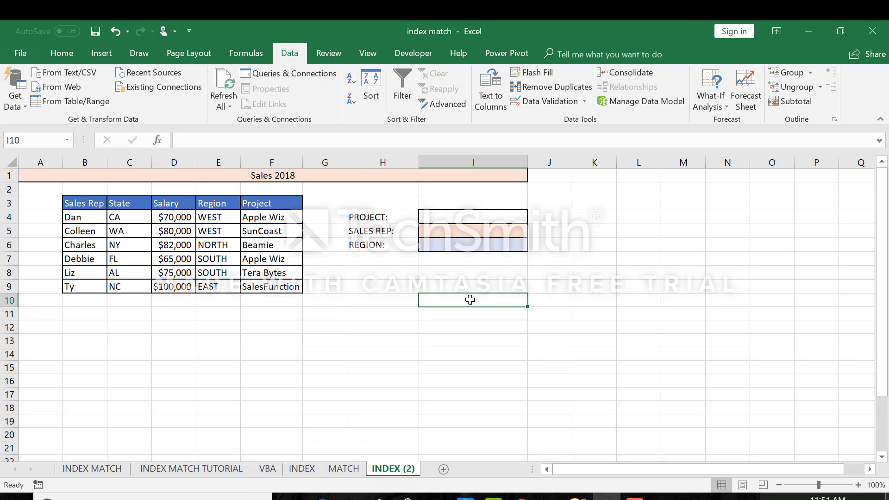
text(()
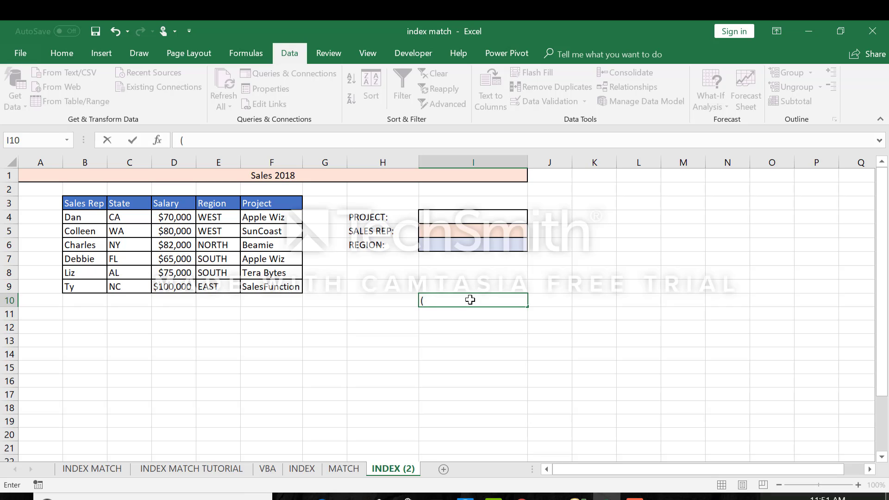
text(X,Y))
click(461, 213)
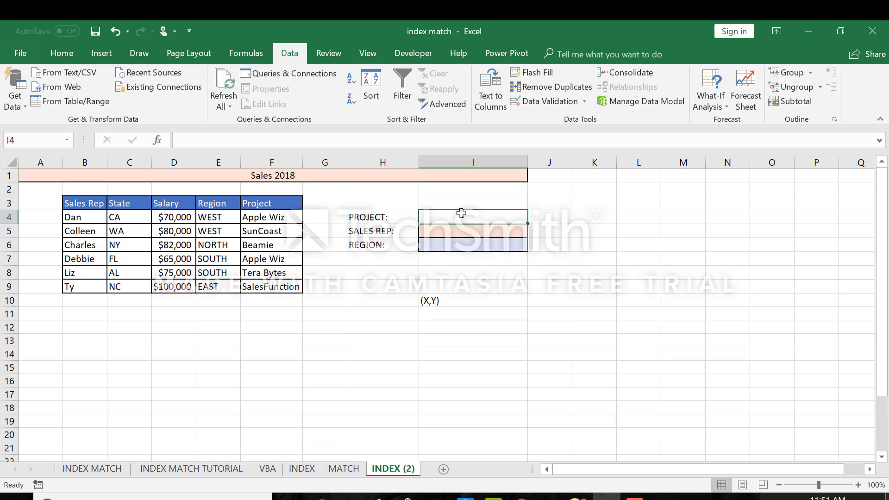
Step: Enter an INDEX formula in the PROJECT cell I4 that returns row 1, column 1 of the Project range F4:F9
click(272, 213)
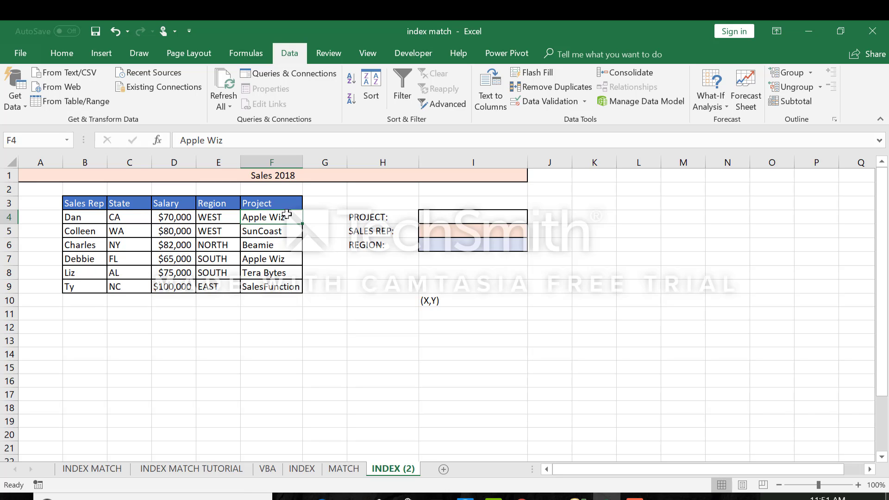
double_click(443, 218)
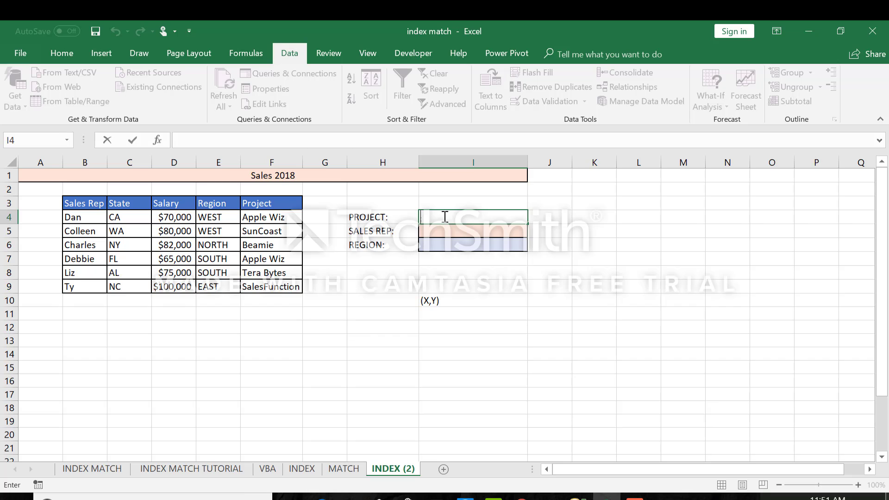
text(=INDEX)
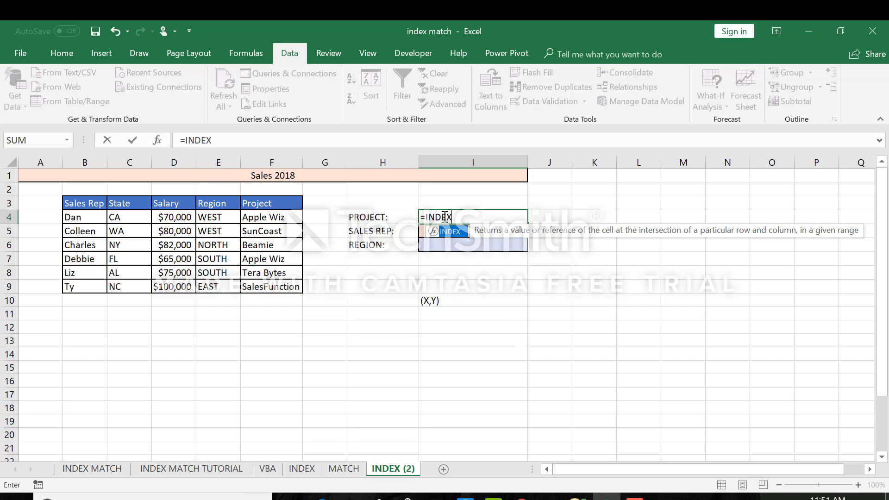
text(()
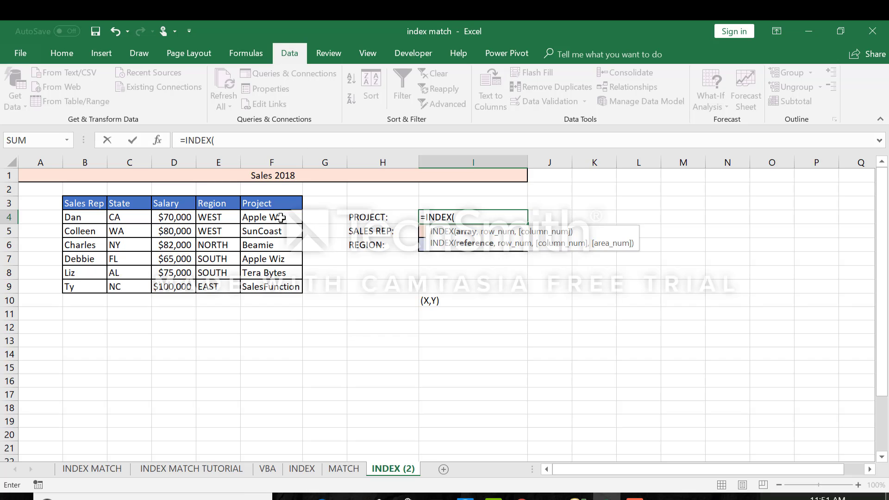
drag(280, 217, 277, 282)
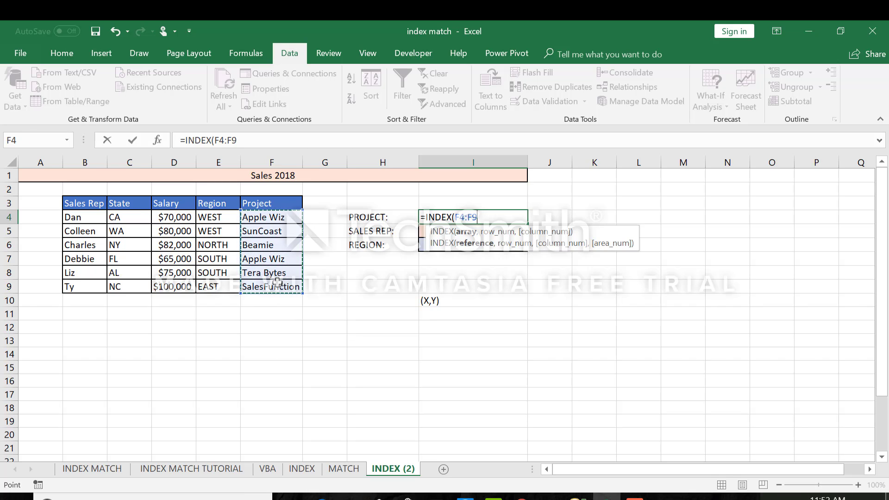
text(,)
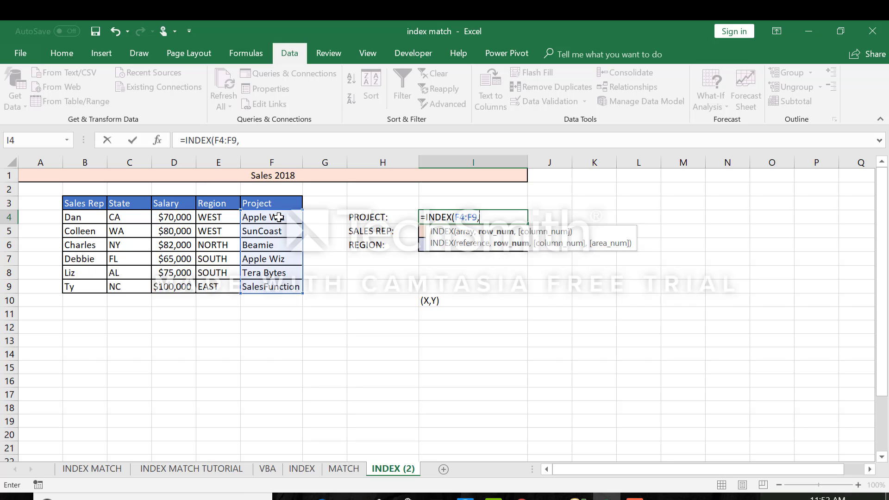
text(1,)
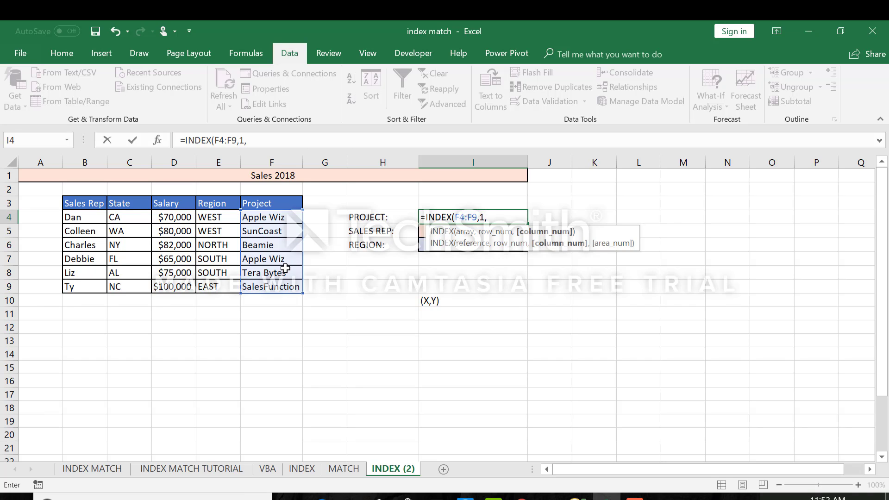
text(1))
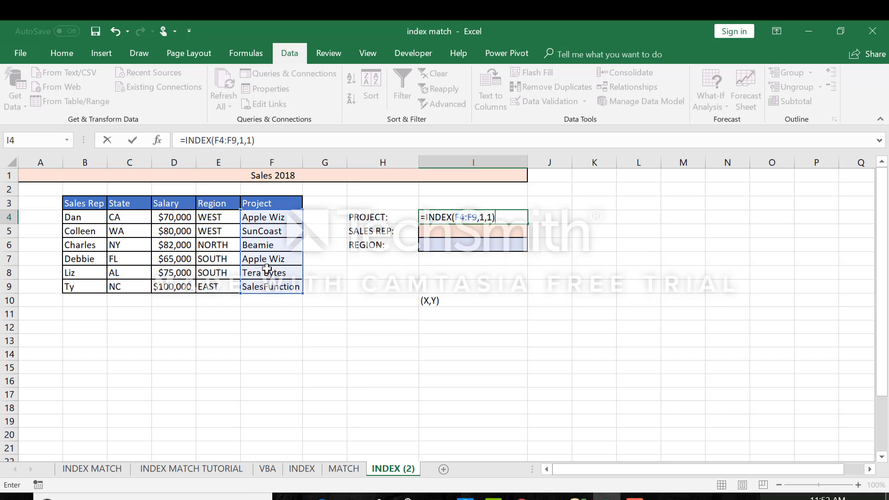
key(Return)
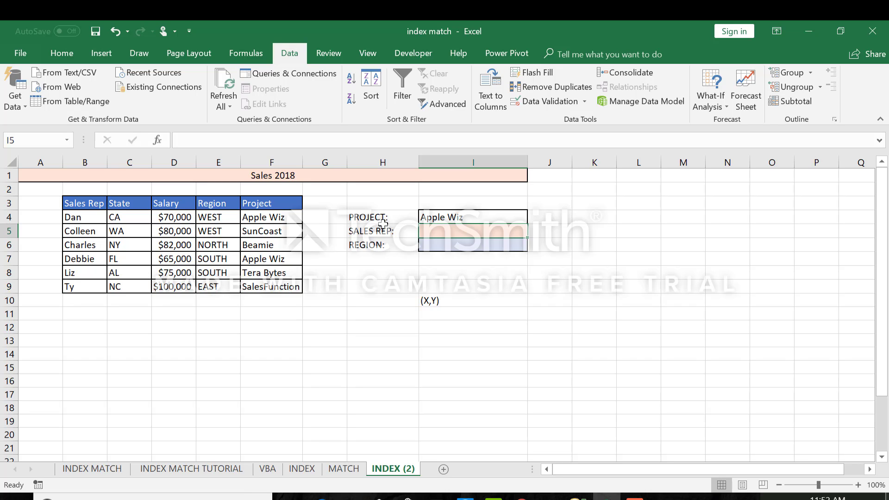
Step: Enter an INDEX formula in the SALES REP cell I5 that returns row 1, column 1 of the range B4:B9
double_click(441, 231)
text(=)
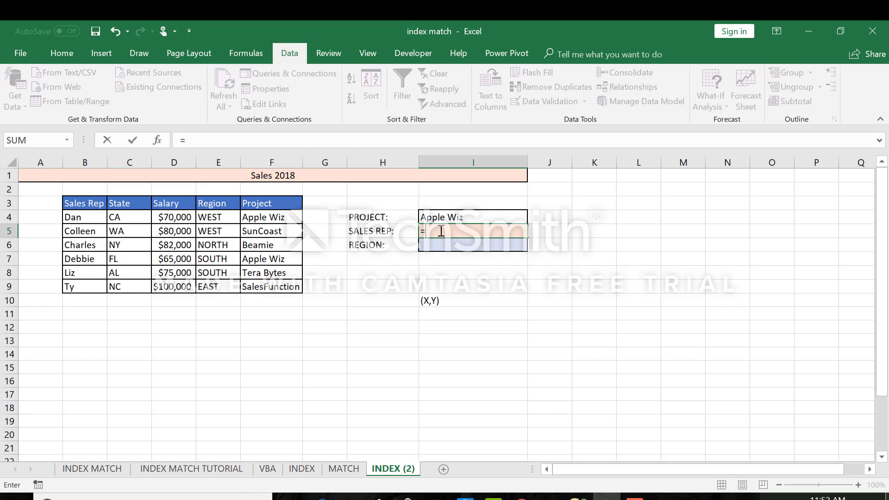
text(INDEX()
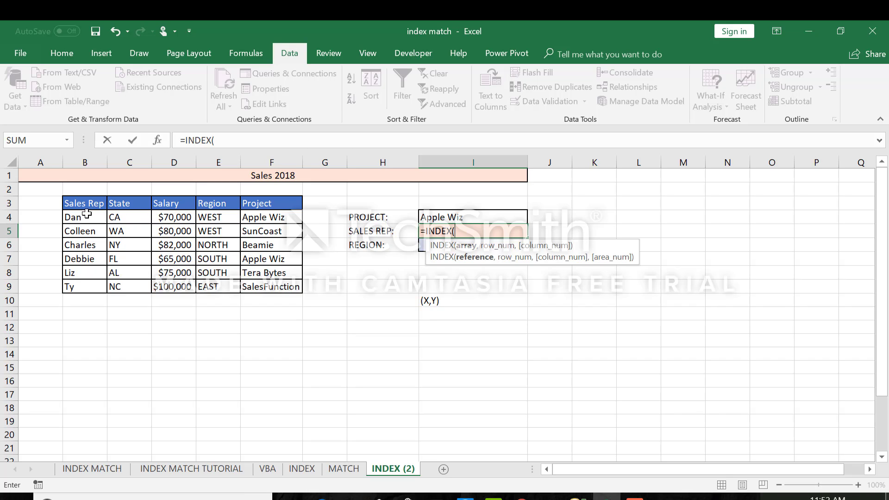
drag(87, 214, 88, 286)
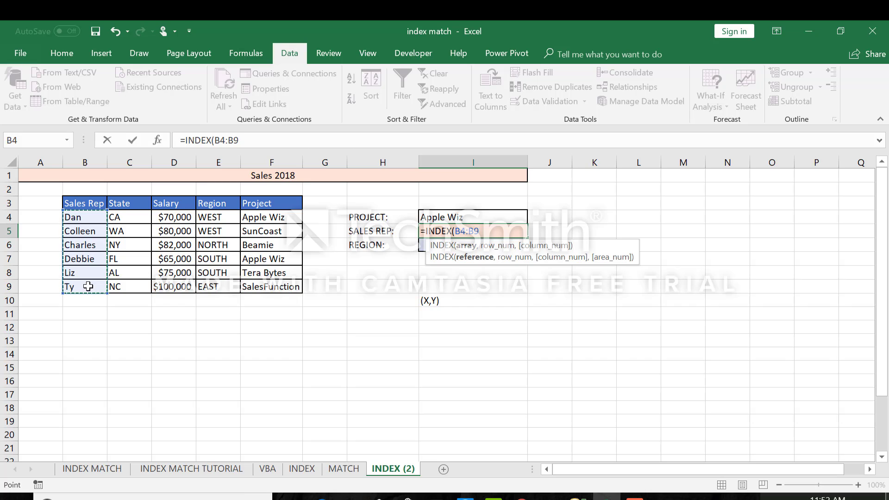
text(,)
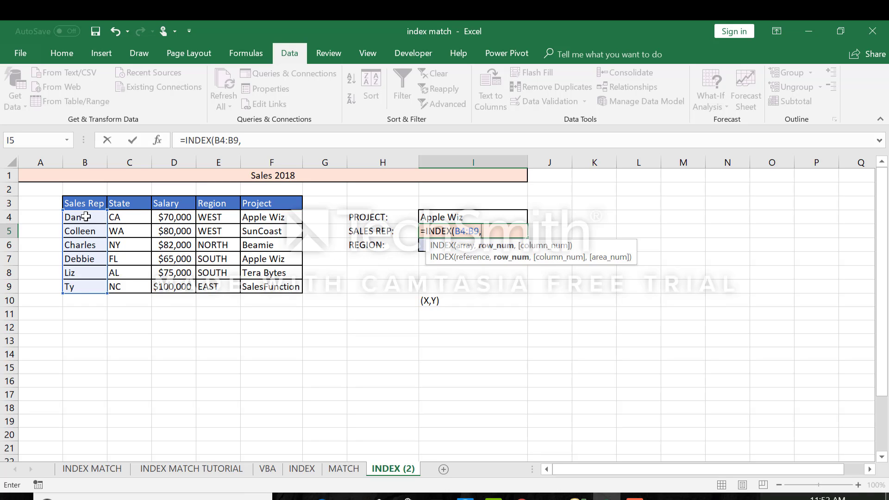
text(1,)
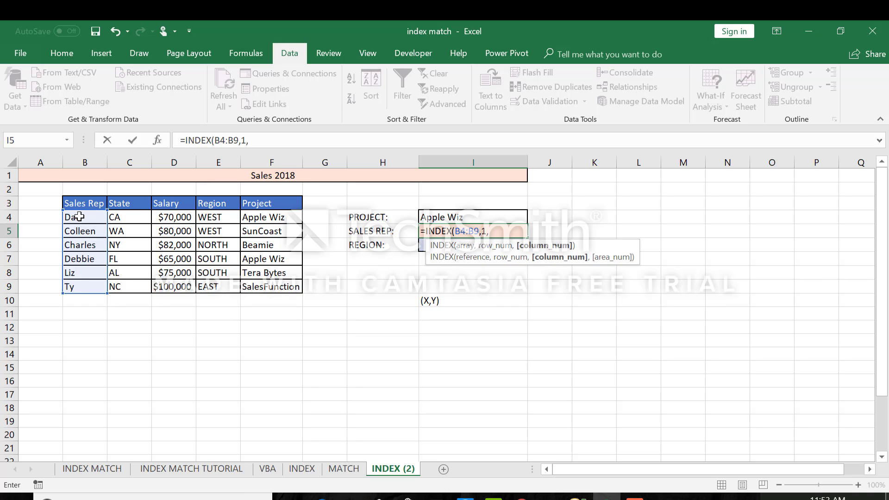
text(1))
key(Return)
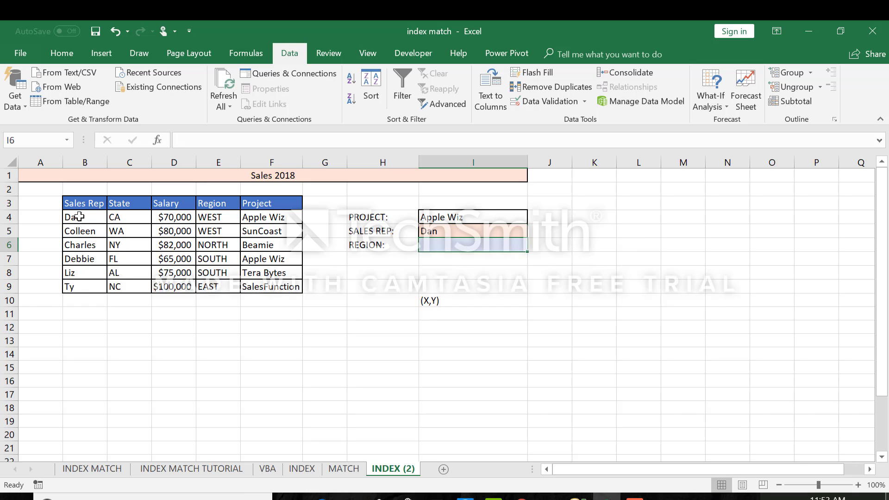
Step: Enter an INDEX formula in the REGION cell I6 using the Region range E4:E9 with row 1 and column 1
right_click(433, 248)
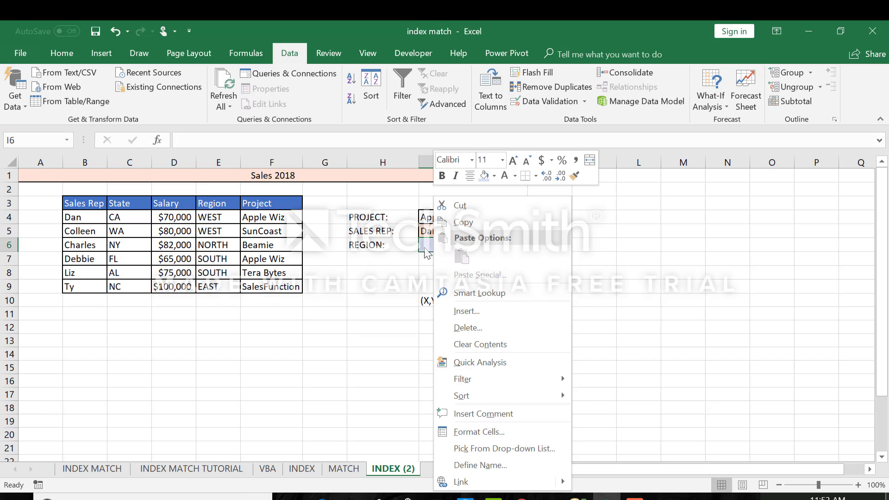
click(425, 248)
double_click(425, 248)
text(=INDEX)
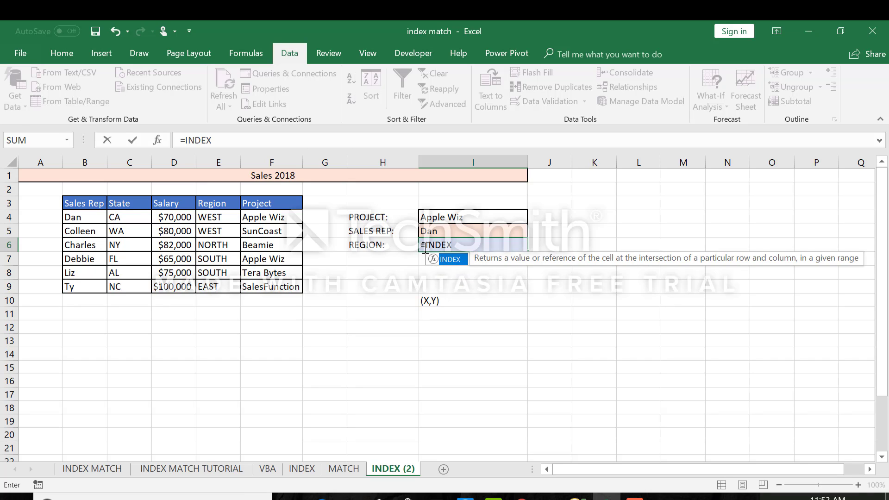
text(()
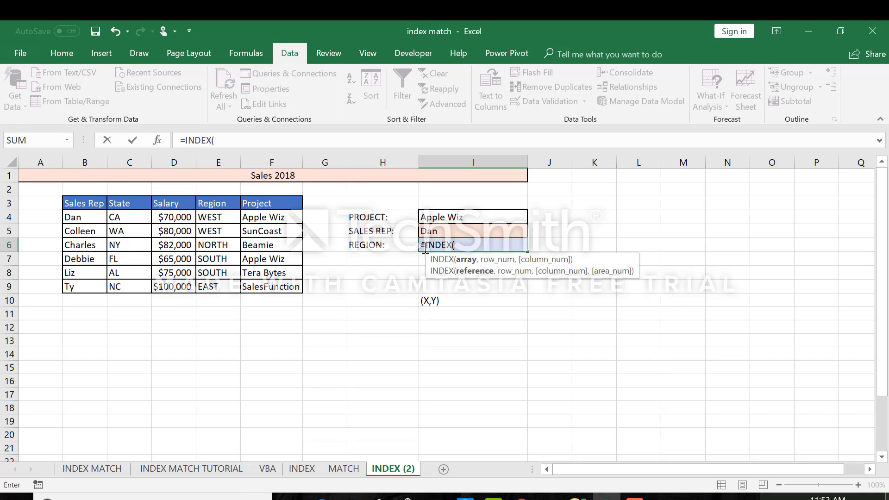
click(217, 215)
drag(217, 216, 217, 284)
text(,)
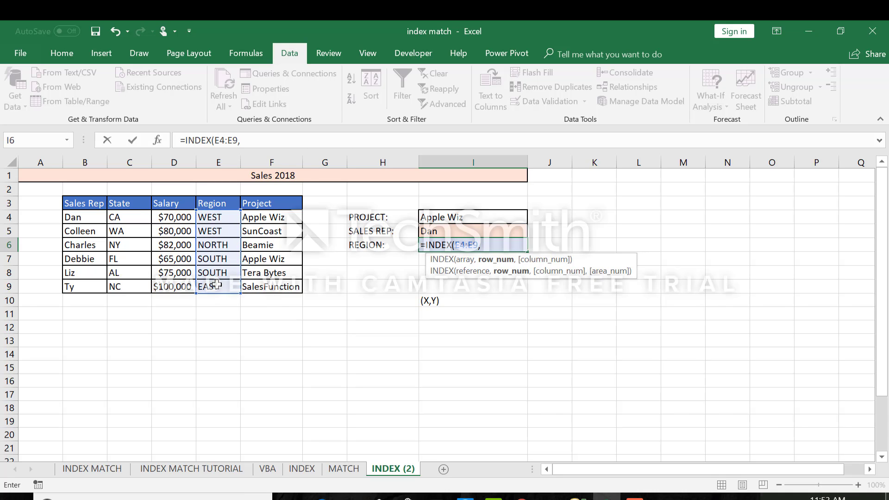
text(1,1)
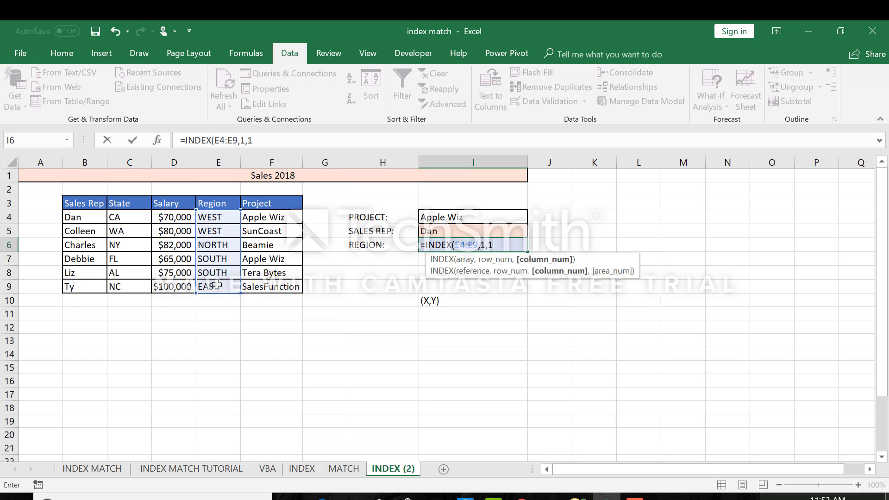